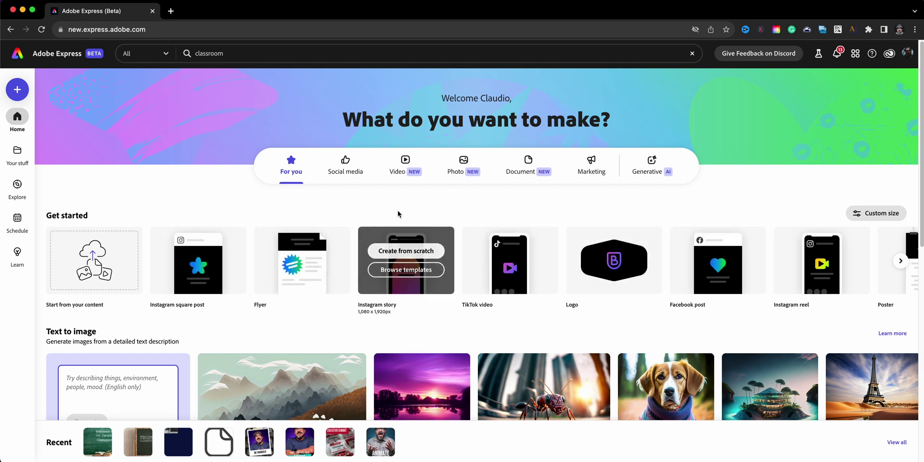
- Switch the Adobe Express home page to the Video category to see video formats
{"action": "left_click", "coordinate": [397, 173]}
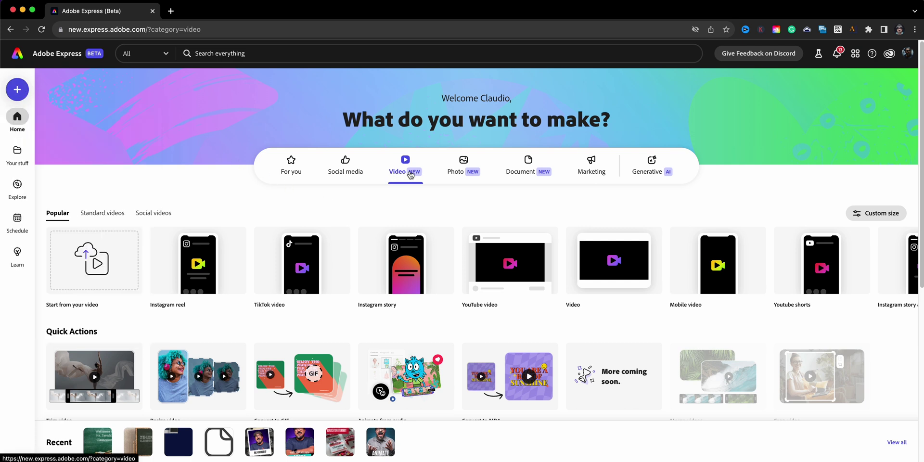
{"action": "mouse_move", "coordinate": [510, 261]}
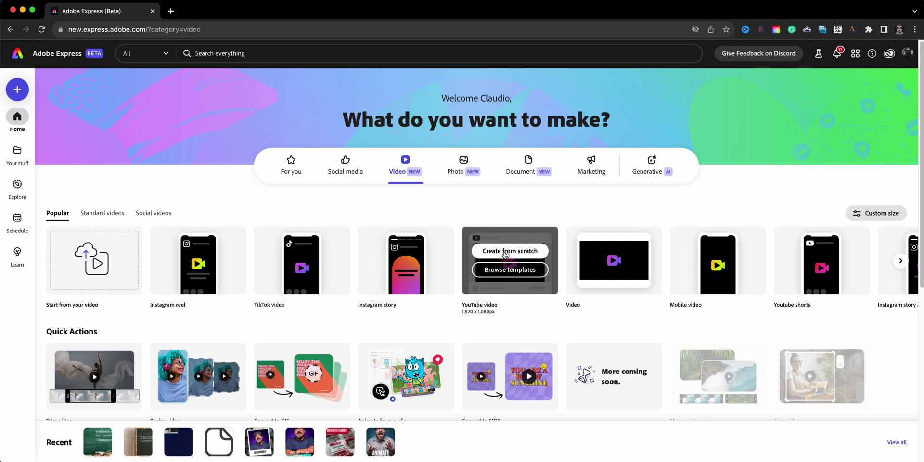
- Create a blank 1920×1080 YouTube video project from scratch
{"action": "left_click", "coordinate": [491, 252]}
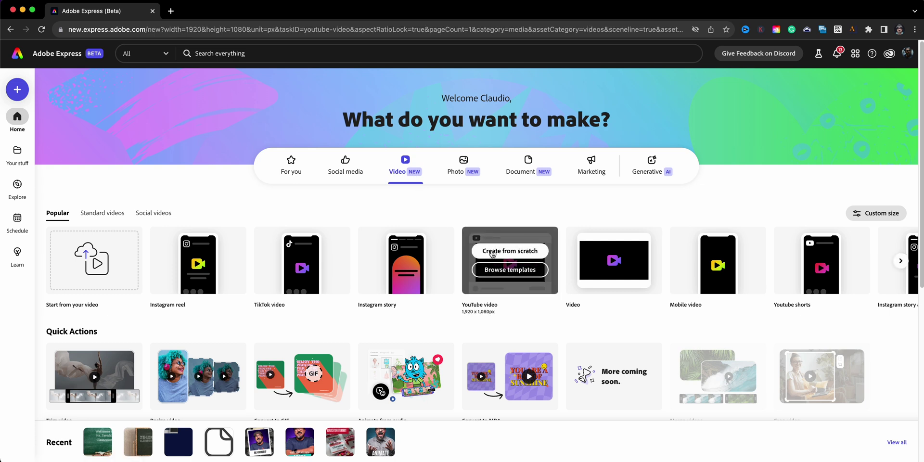
- Search Media > Photos for 'classroom' and scroll to the chalkboard photo
{"action": "left_click", "coordinate": [54, 85]}
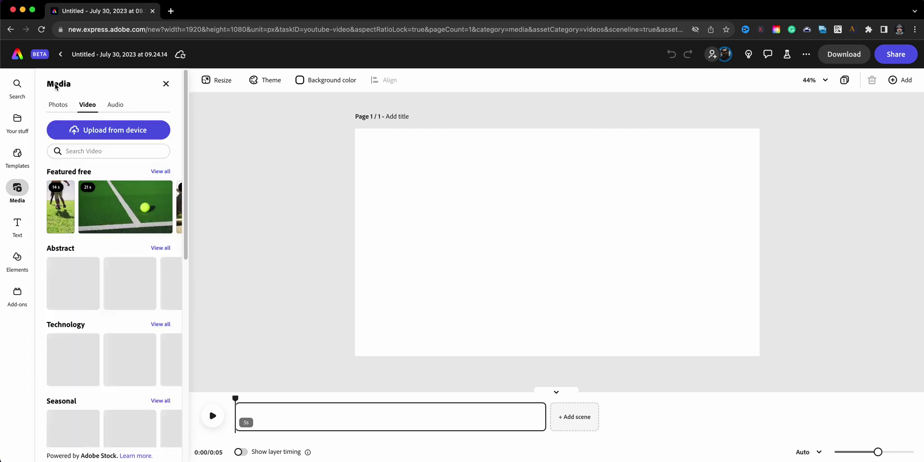
{"action": "left_click", "coordinate": [63, 106]}
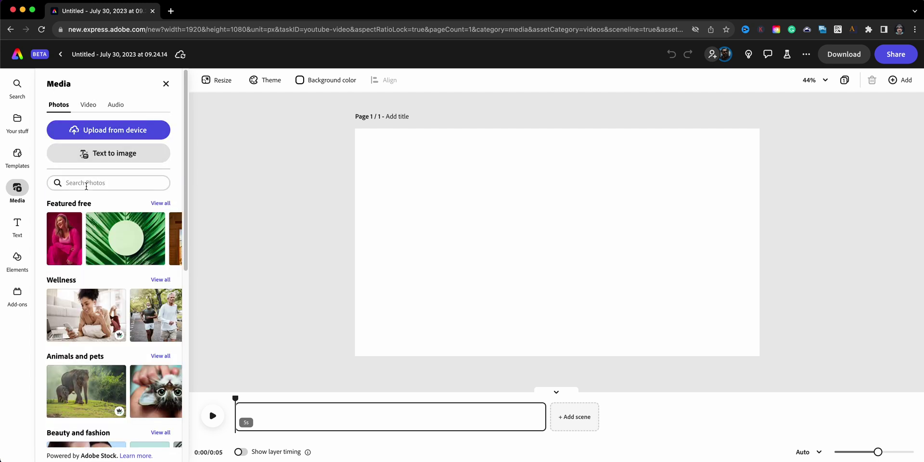
{"action": "left_click", "coordinate": [86, 186]}
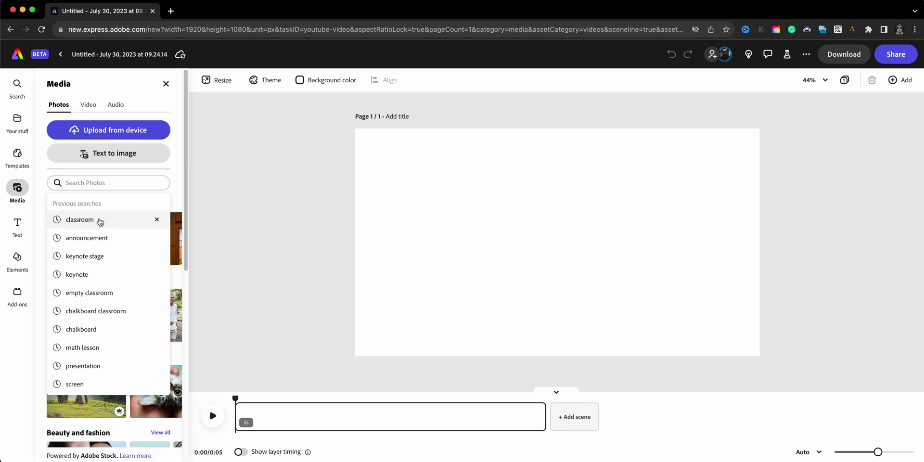
{"action": "left_click", "coordinate": [100, 222]}
{"action": "scroll", "coordinate": [155, 315], "scroll_direction": "down", "scroll_amount": 3}
{"action": "scroll", "coordinate": [155, 315], "scroll_direction": "down", "scroll_amount": 2}
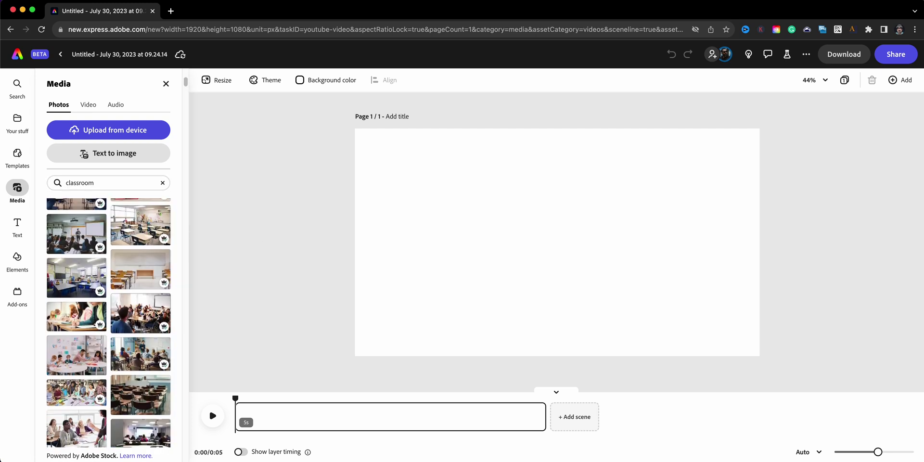
{"action": "scroll", "coordinate": [155, 315], "scroll_direction": "down", "scroll_amount": 3}
{"action": "scroll", "coordinate": [150, 321], "scroll_direction": "down", "scroll_amount": 3}
{"action": "scroll", "coordinate": [142, 328], "scroll_direction": "down", "scroll_amount": 3}
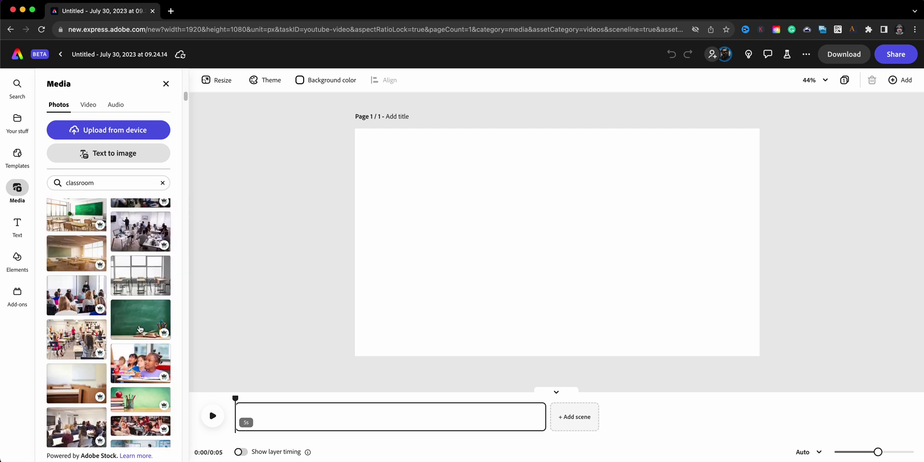
- Add the chalkboard photo and stretch it to cover the page, keeping the books visible
{"action": "left_click", "coordinate": [139, 329]}
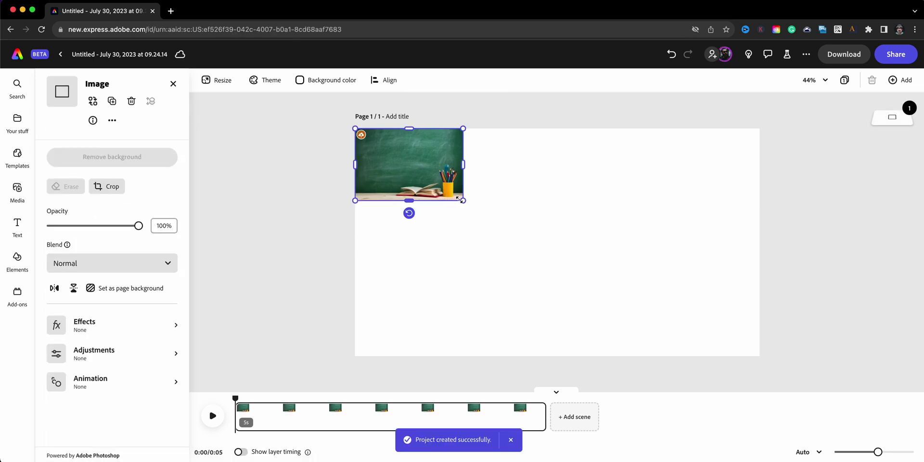
{"action": "left_click_drag", "start_coordinate": [457, 198], "coordinate": [796, 348]}
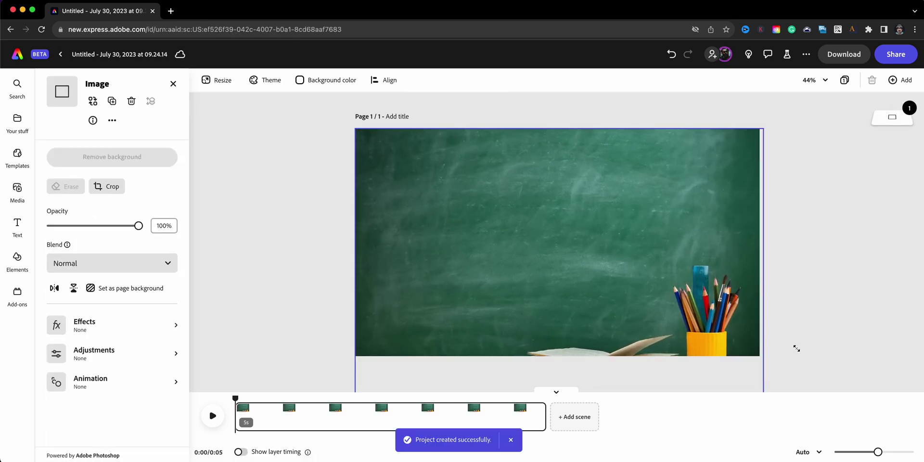
{"action": "left_click_drag", "start_coordinate": [746, 341], "coordinate": [743, 304]}
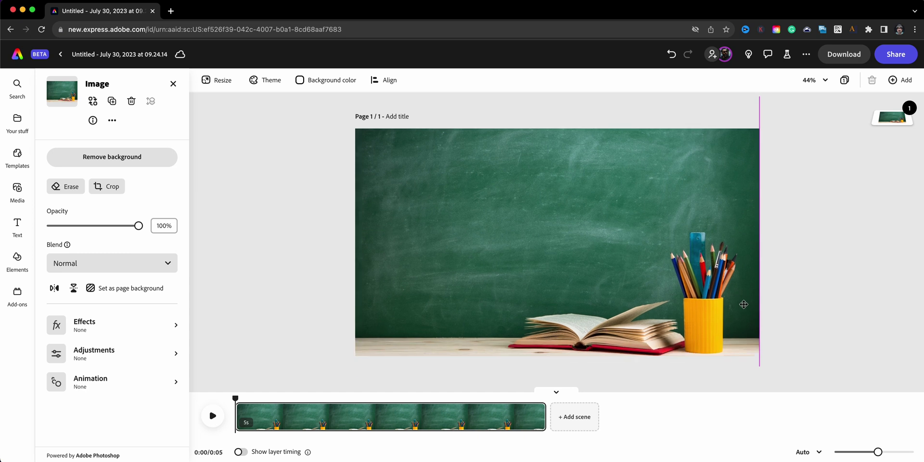
{"action": "left_click", "coordinate": [17, 224]}
- Add the text 'Welcome to Mr. Zavala's Classroom' in Cabin Sketch Bold
{"action": "left_click", "coordinate": [109, 107]}
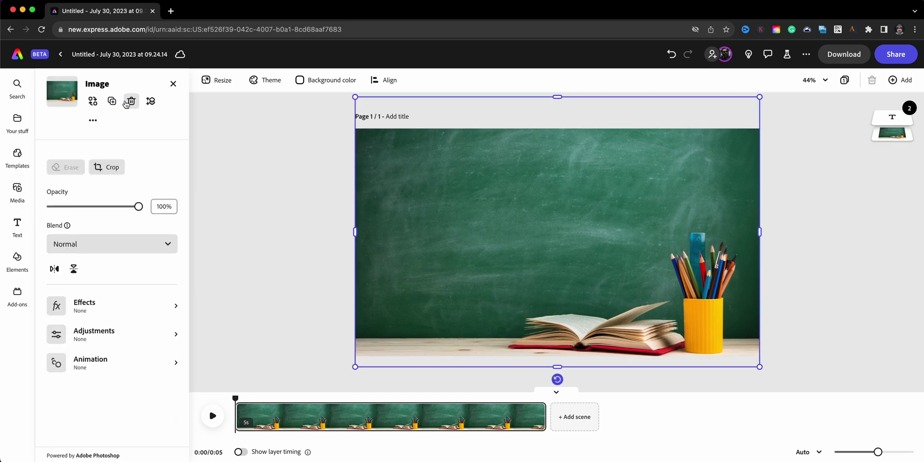
{"action": "type", "text": "Welcome to Mr. Zavala's Classroom"}
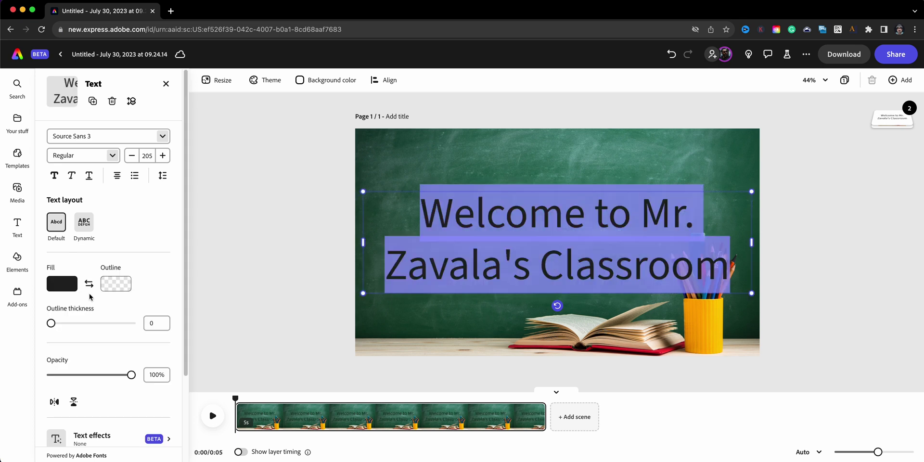
{"action": "left_click", "coordinate": [139, 222]}
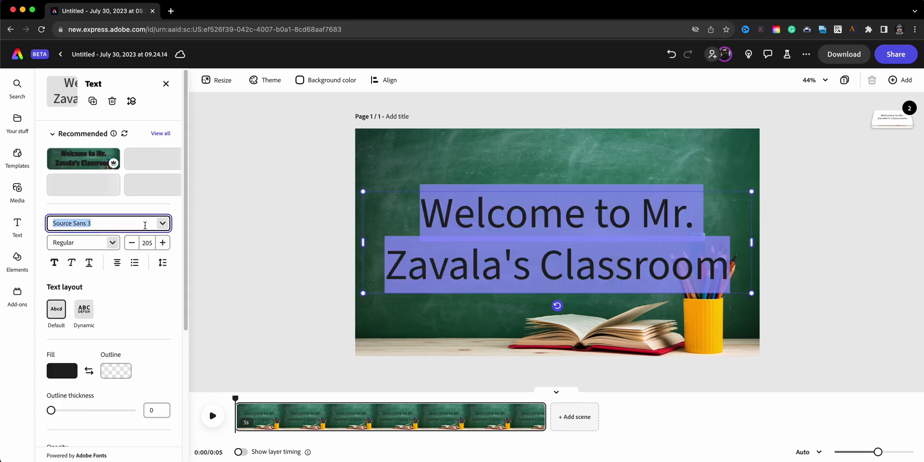
{"action": "left_click", "coordinate": [160, 224]}
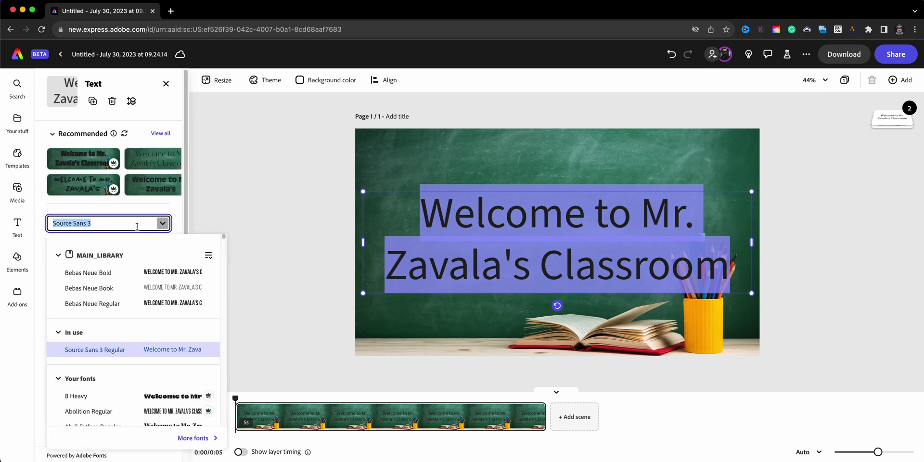
{"action": "type", "text": "cab"}
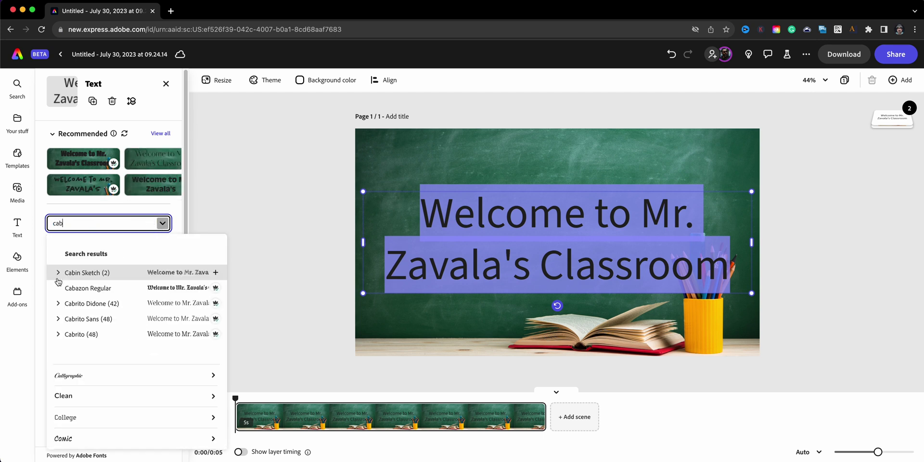
{"action": "left_click", "coordinate": [58, 279]}
{"action": "left_click", "coordinate": [80, 292]}
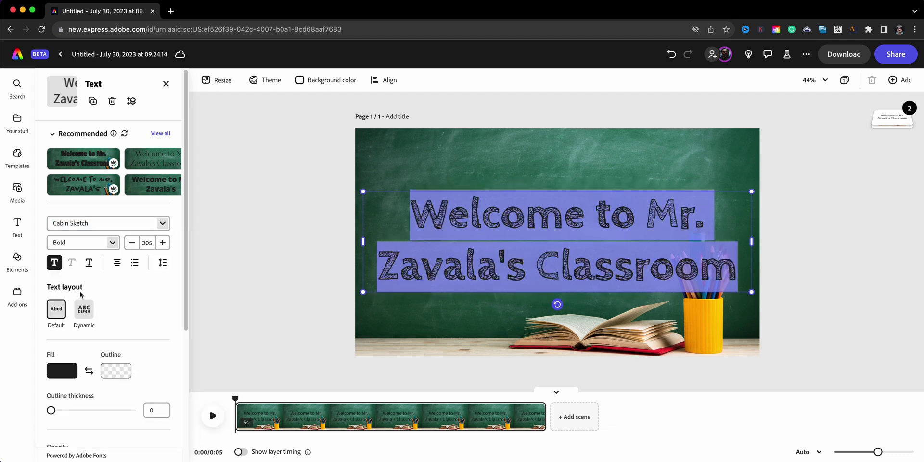
- Narrow and scale down the title box so it wraps, and make the text white
{"action": "mouse_move", "coordinate": [366, 247]}
{"action": "left_mouse_down"}
{"action": "mouse_move", "coordinate": [533, 257]}
{"action": "mouse_move", "coordinate": [515, 257]}
{"action": "left_mouse_up"}
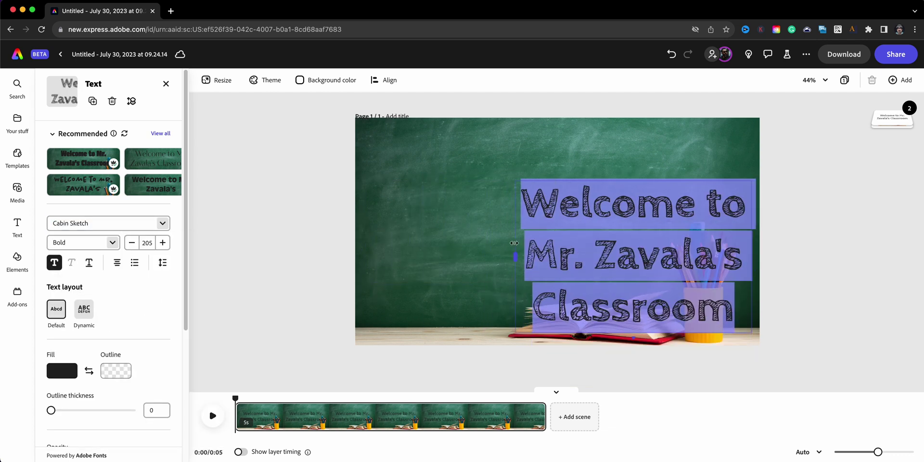
{"action": "left_click_drag", "start_coordinate": [515, 179], "coordinate": [562, 212]}
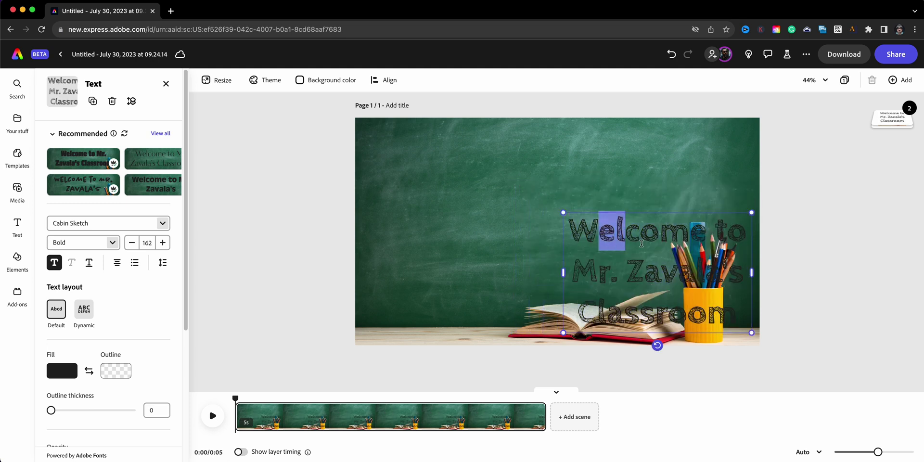
{"action": "double_click", "coordinate": [641, 243]}
{"action": "left_click", "coordinate": [72, 368]}
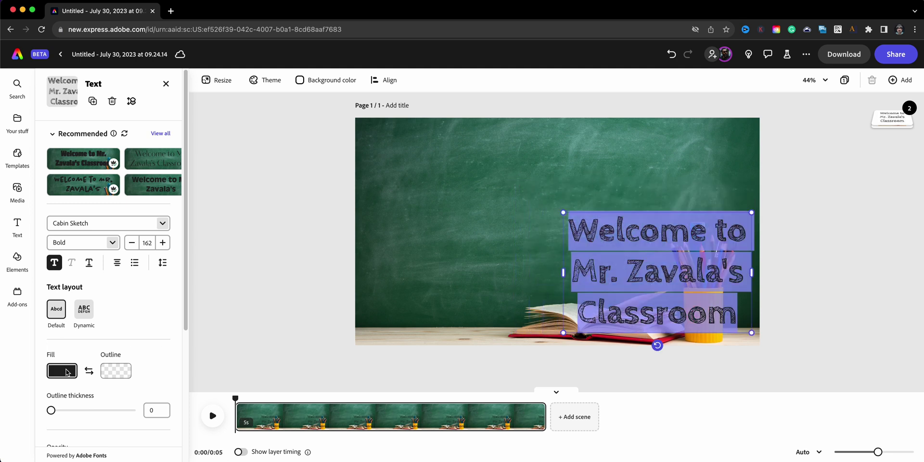
{"action": "left_click", "coordinate": [124, 216]}
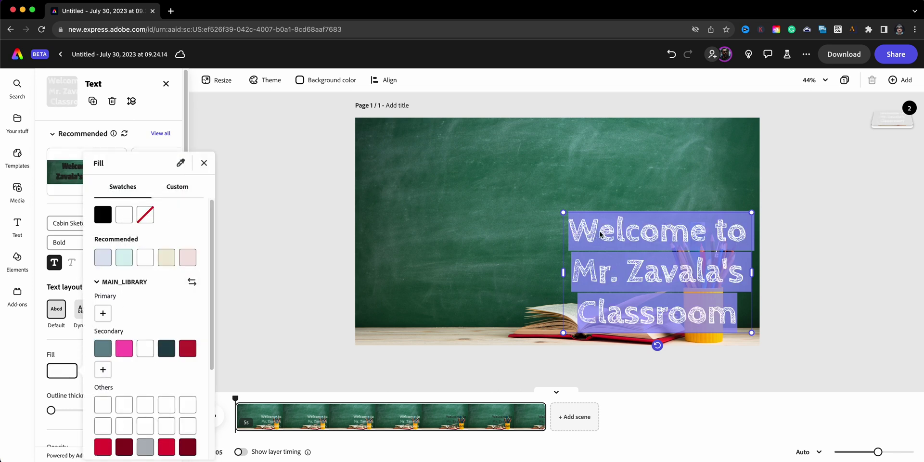
- Shrink the title slightly and move it to the chalkboard's upper right, above the pencil cup
{"action": "left_click", "coordinate": [592, 210]}
{"action": "left_click_drag", "start_coordinate": [592, 211], "coordinate": [518, 139]}
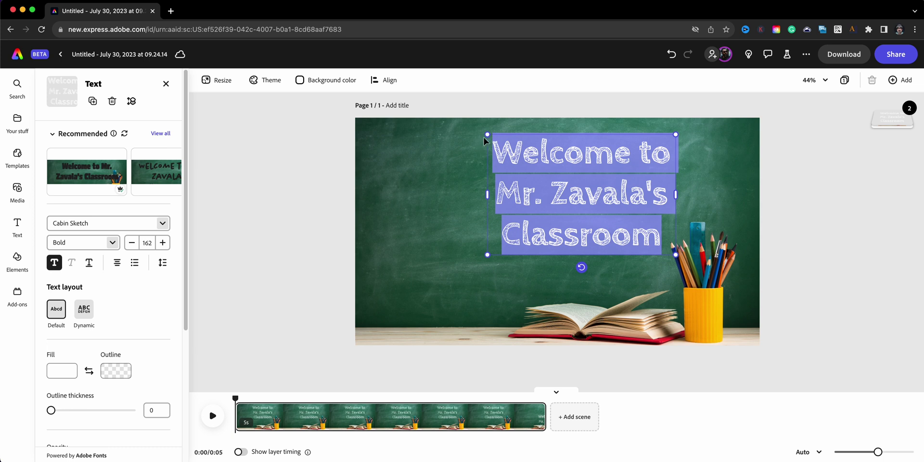
{"action": "left_click_drag", "start_coordinate": [487, 135], "coordinate": [517, 155]}
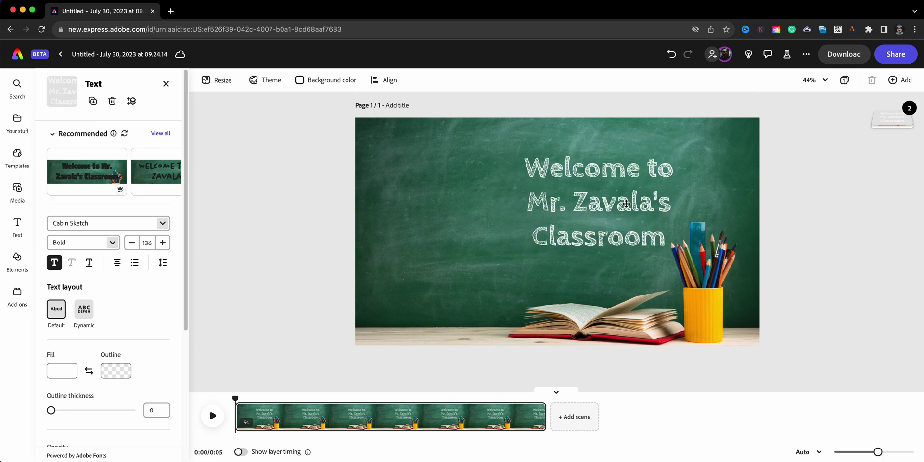
{"action": "left_click_drag", "start_coordinate": [630, 224], "coordinate": [625, 191]}
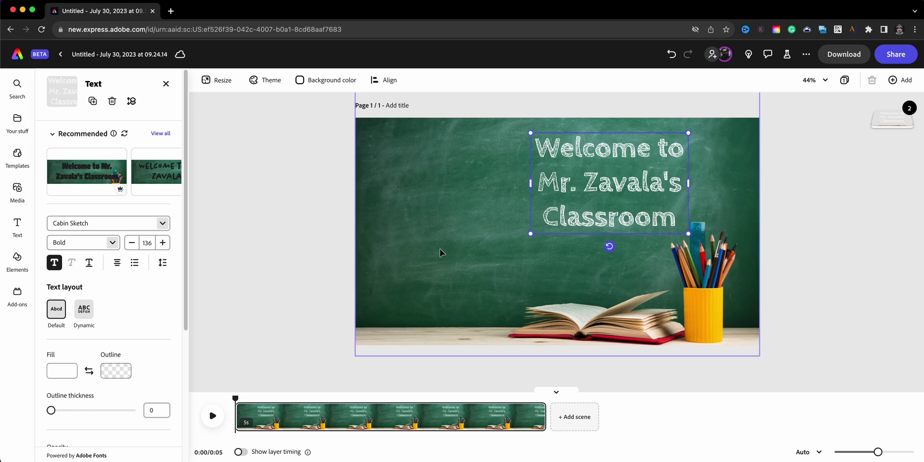
{"action": "left_click", "coordinate": [429, 281]}
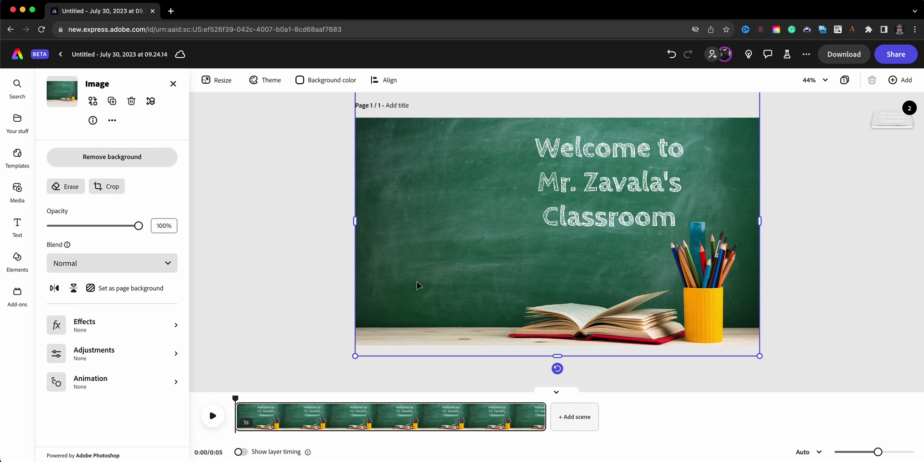
- Lower the chalkboard photo's Shadows to -22 and Brightness to -21
{"action": "left_click", "coordinate": [176, 356]}
{"action": "left_click", "coordinate": [83, 254]}
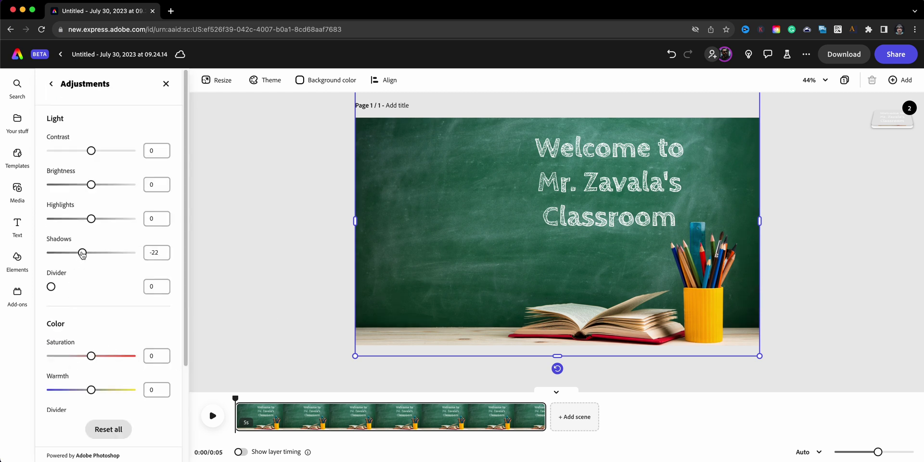
{"action": "left_click", "coordinate": [84, 185]}
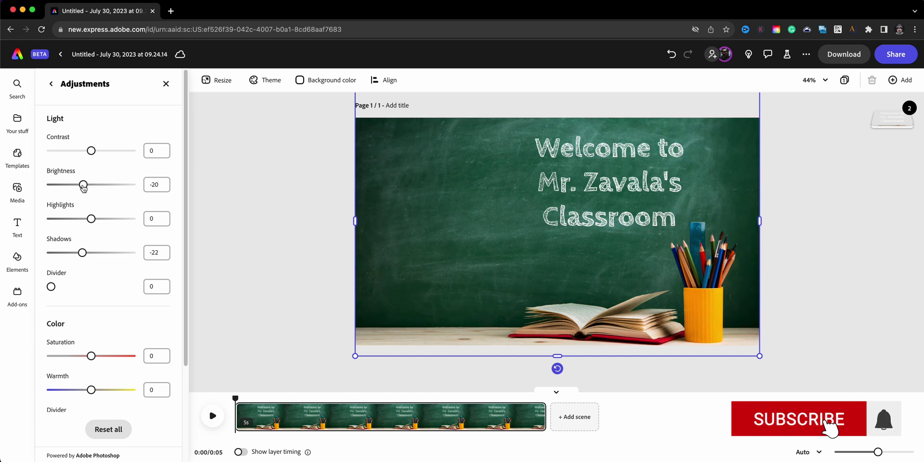
{"action": "left_click_drag", "start_coordinate": [83, 186], "coordinate": [83, 188]}
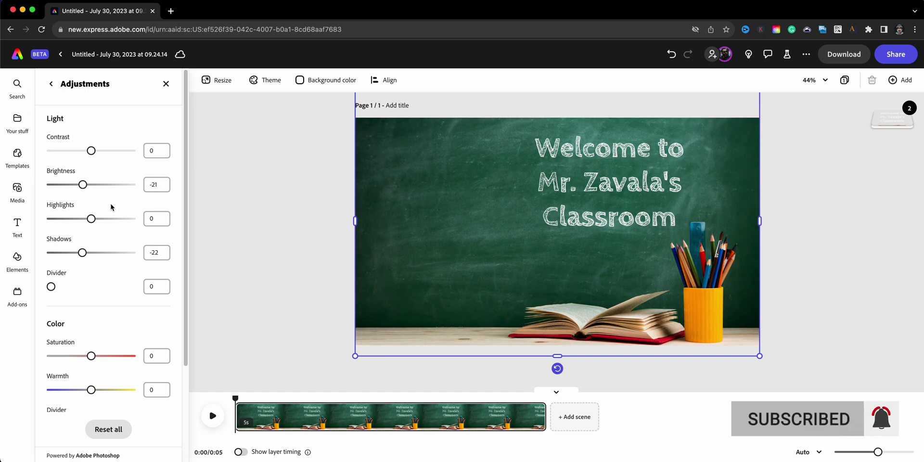
{"action": "left_click", "coordinate": [246, 218]}
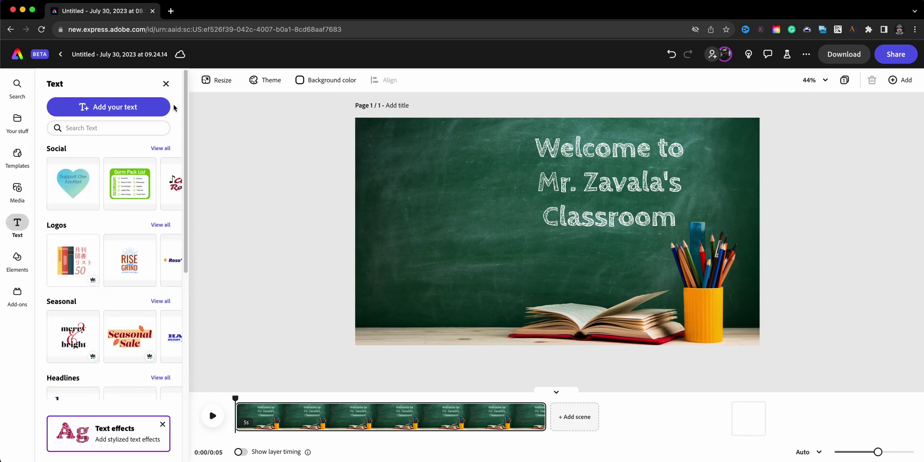
- Drag the presenter clip from Media > Videos onto the chalkboard scene
{"action": "left_click", "coordinate": [166, 83]}
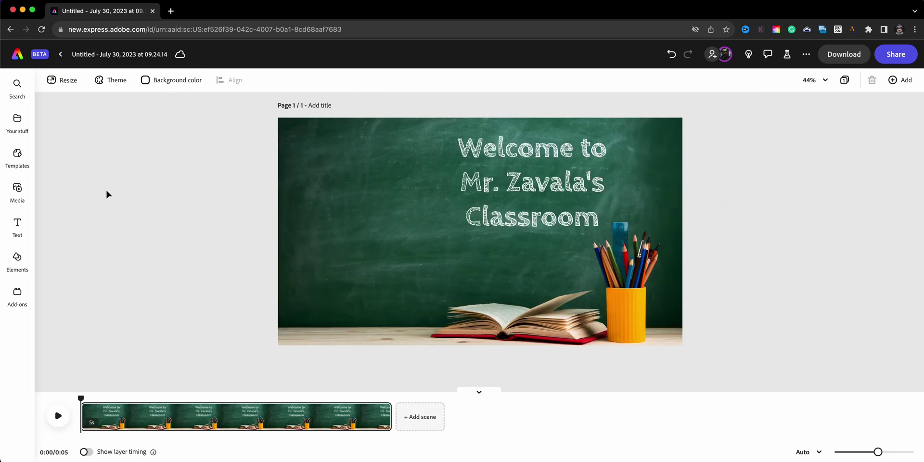
{"action": "left_click", "coordinate": [23, 196]}
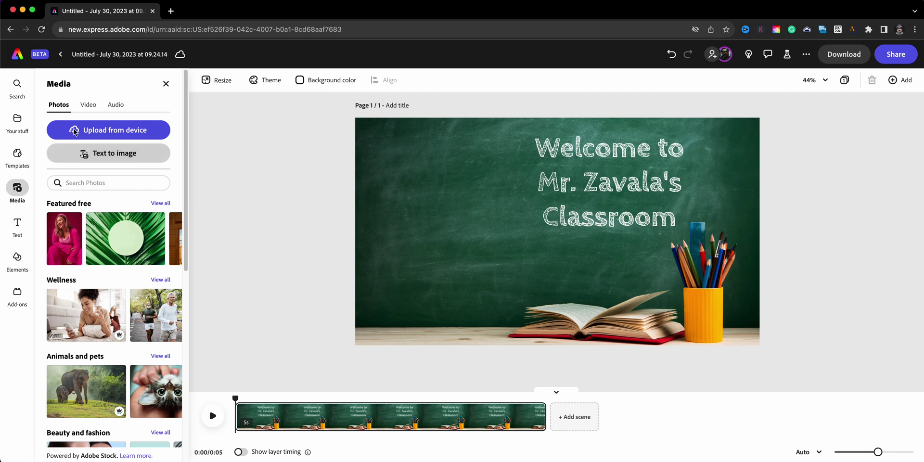
{"action": "left_click", "coordinate": [89, 106]}
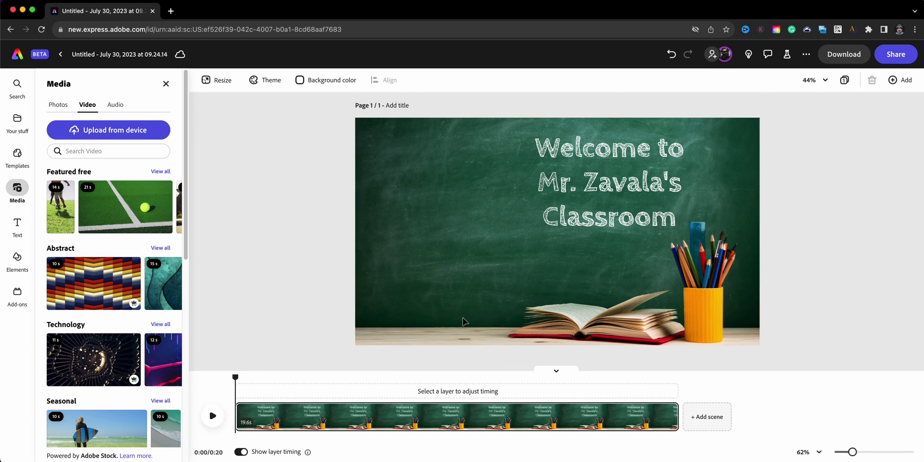
{"action": "left_click_drag", "start_coordinate": [462, 392], "coordinate": [470, 218]}
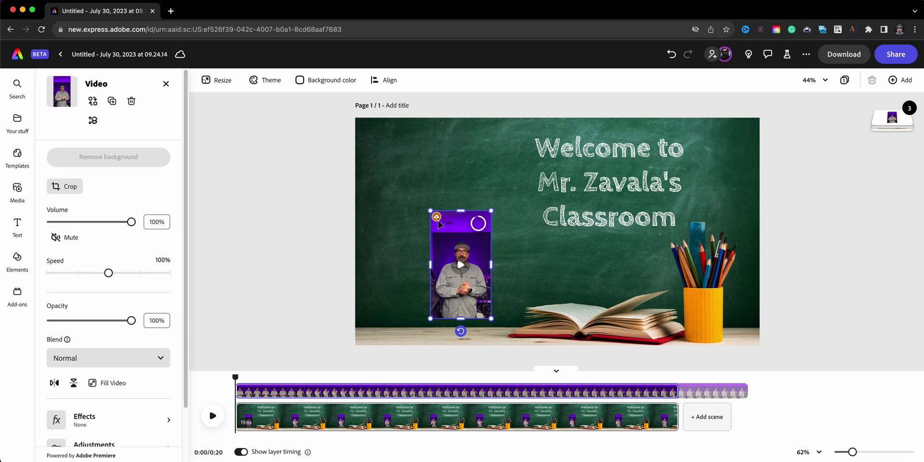
- Scale the presenter clip to the scene's full height and position it on the chalkboard's left
{"action": "left_click_drag", "start_coordinate": [430, 210], "coordinate": [379, 120]}
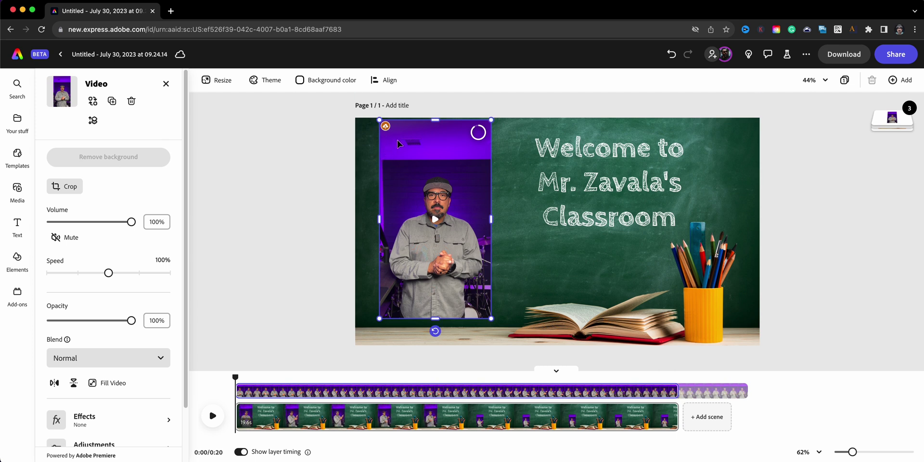
{"action": "left_click_drag", "start_coordinate": [401, 146], "coordinate": [390, 196]}
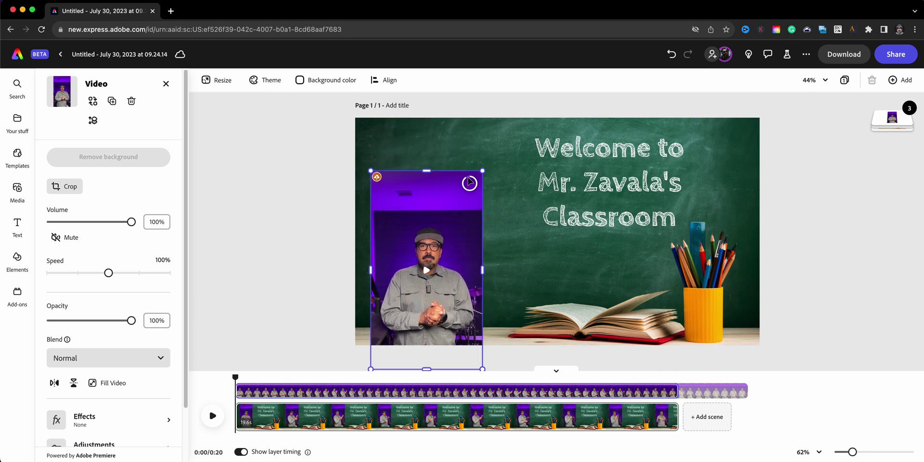
{"action": "left_click_drag", "start_coordinate": [482, 170], "coordinate": [506, 136]}
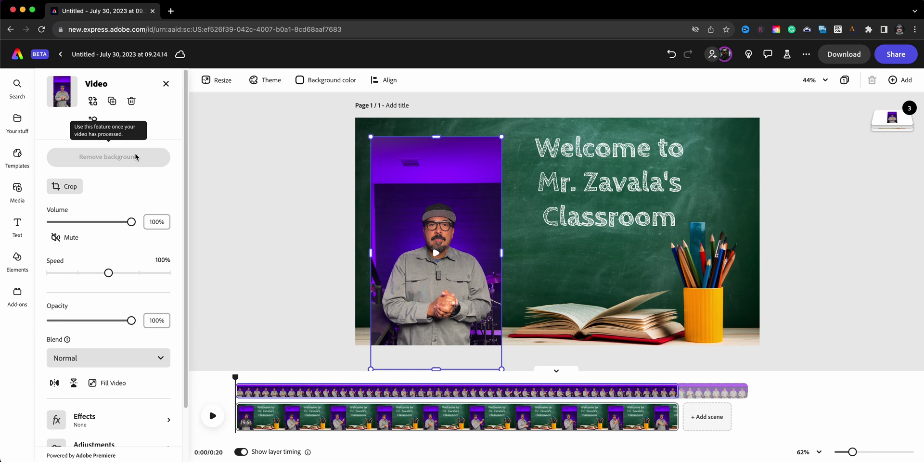
{"action": "left_click_drag", "start_coordinate": [384, 247], "coordinate": [383, 230]}
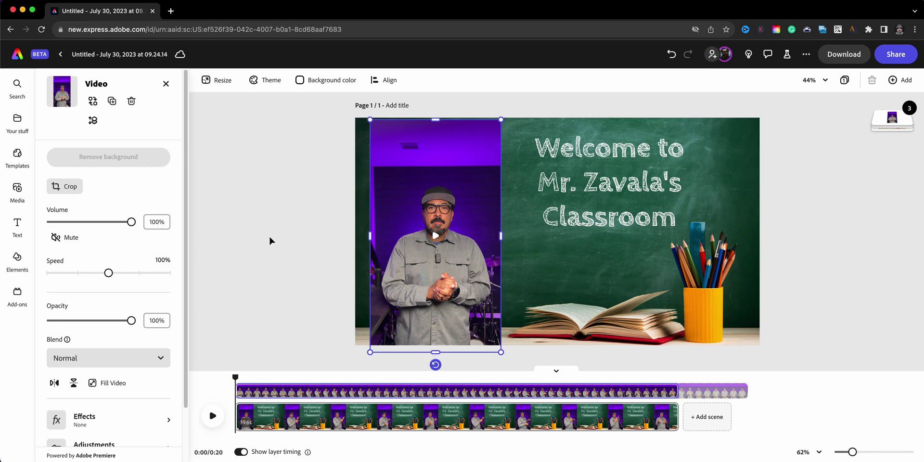
- Remove the presenter video's purple background and enlarge the cut-out figure
{"action": "scroll", "coordinate": [296, 252], "scroll_direction": "up", "scroll_amount": 1}
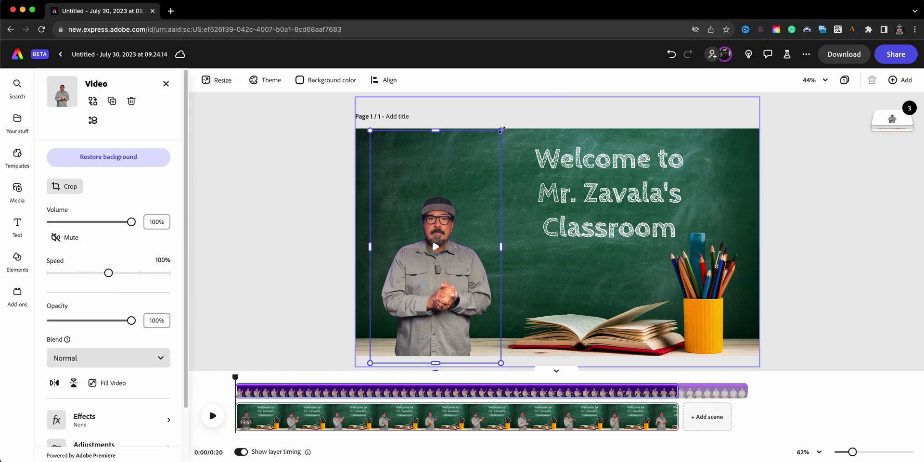
{"action": "mouse_move", "coordinate": [501, 130]}
{"action": "left_mouse_down"}
{"action": "mouse_move", "coordinate": [561, 66]}
{"action": "mouse_move", "coordinate": [584, 55]}
{"action": "left_mouse_up"}
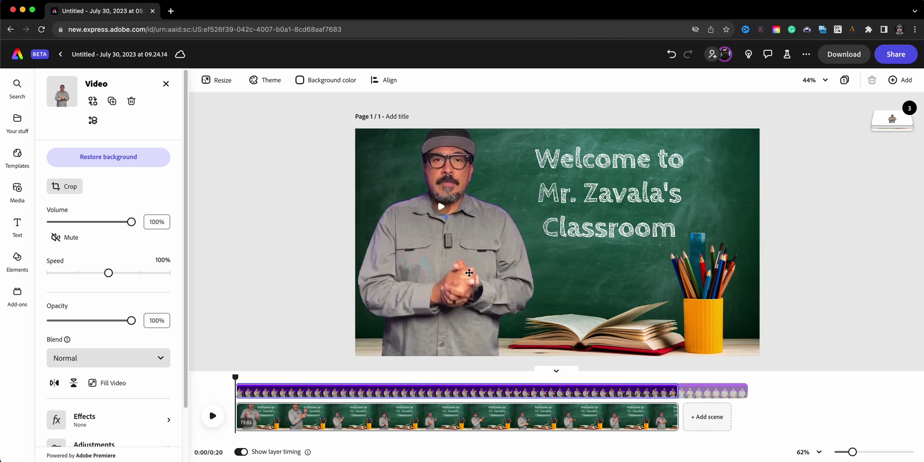
- Move the cut-out presenter to the left so he shows from the waist up with hands visible
{"action": "left_click", "coordinate": [442, 203]}
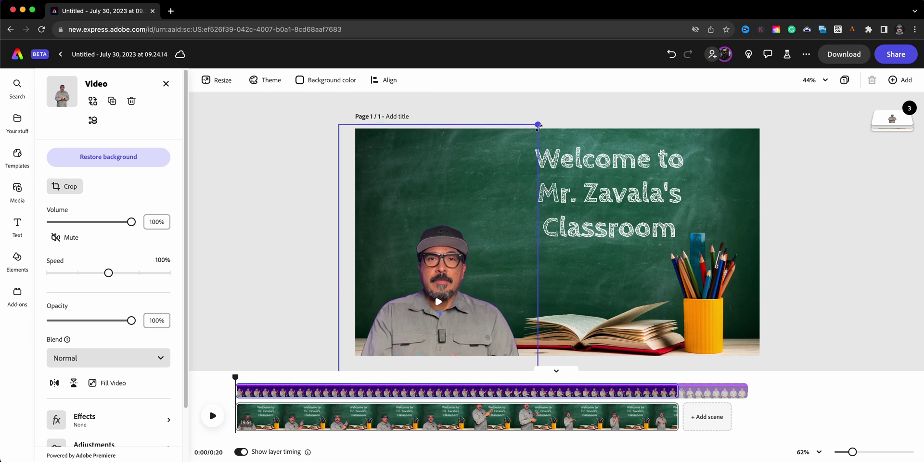
{"action": "left_click_drag", "start_coordinate": [550, 103], "coordinate": [473, 208]}
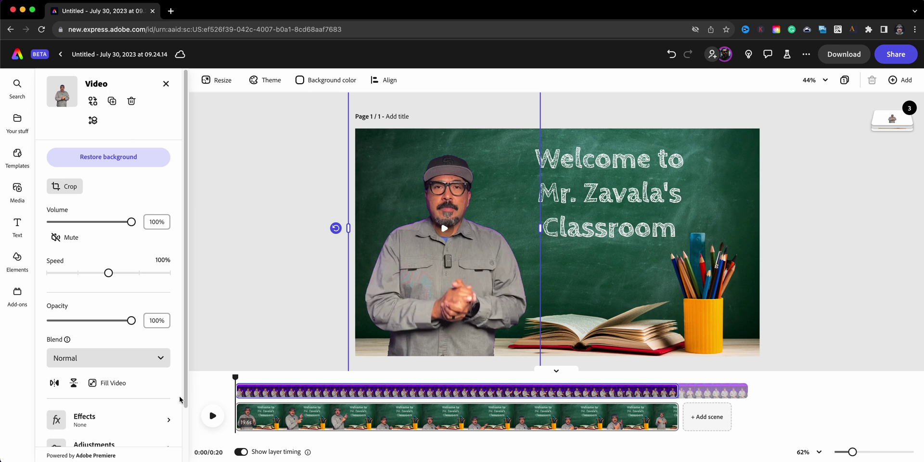
{"action": "scroll", "coordinate": [180, 396], "scroll_direction": "down", "scroll_amount": 3}
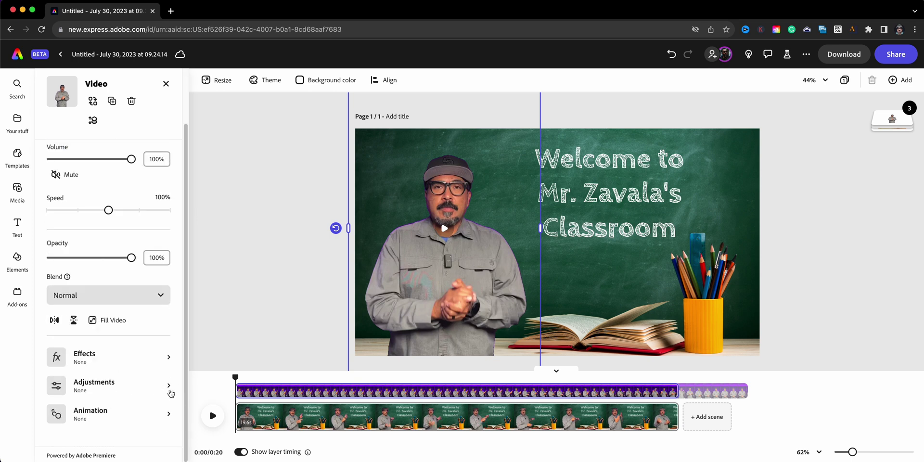
{"action": "left_click", "coordinate": [169, 387]}
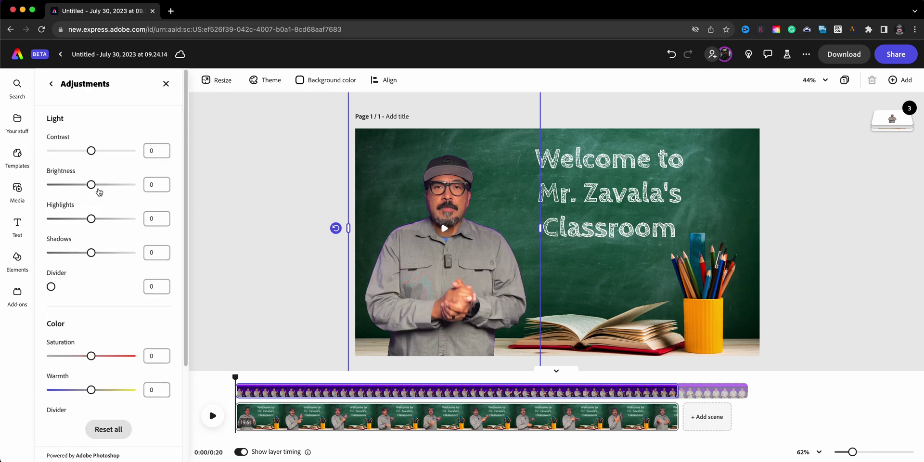
- Tune the presenter clip to brightness 27, highlights -36, shadows -5, saturation -23, then scrub the preview
{"action": "left_click_drag", "start_coordinate": [98, 188], "coordinate": [102, 185]}
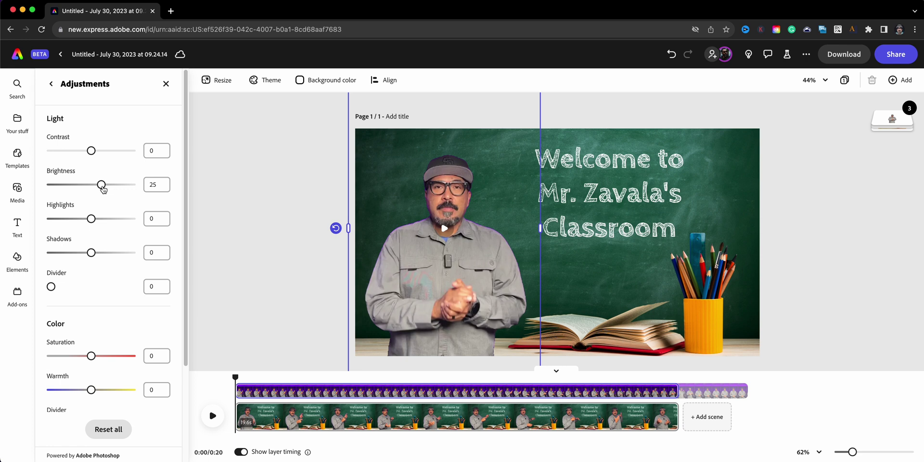
{"action": "left_click_drag", "start_coordinate": [102, 188], "coordinate": [106, 185]}
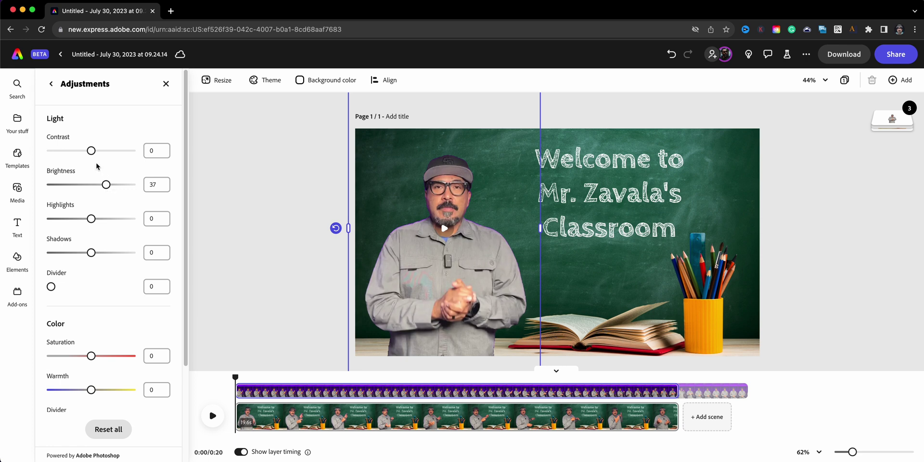
{"action": "mouse_move", "coordinate": [91, 151]}
{"action": "left_mouse_down"}
{"action": "mouse_move", "coordinate": [82, 151]}
{"action": "mouse_move", "coordinate": [101, 152]}
{"action": "mouse_move", "coordinate": [91, 153]}
{"action": "left_mouse_up"}
{"action": "left_click_drag", "start_coordinate": [76, 252], "coordinate": [96, 258]}
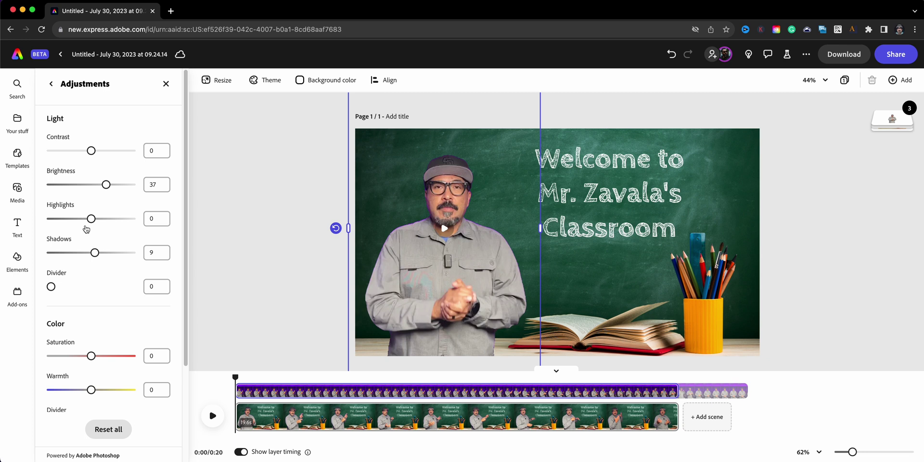
{"action": "left_click_drag", "start_coordinate": [91, 218], "coordinate": [77, 219]}
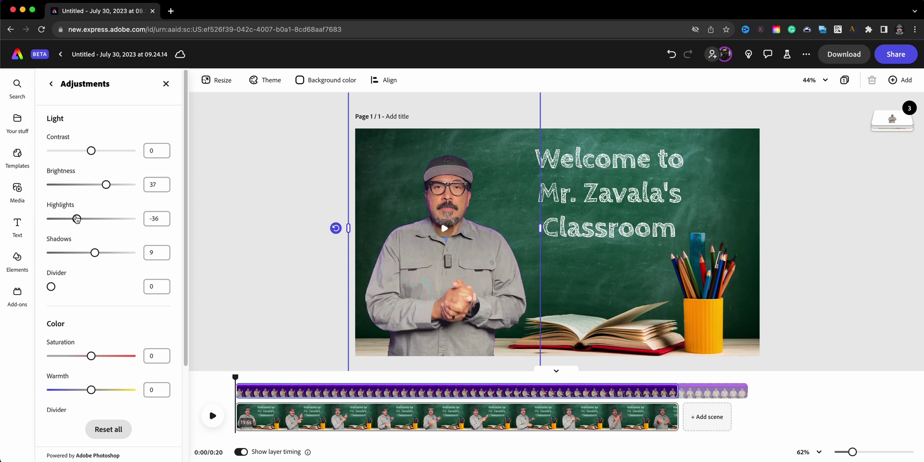
{"action": "left_click_drag", "start_coordinate": [106, 185], "coordinate": [96, 188]}
{"action": "left_click_drag", "start_coordinate": [95, 254], "coordinate": [89, 253]}
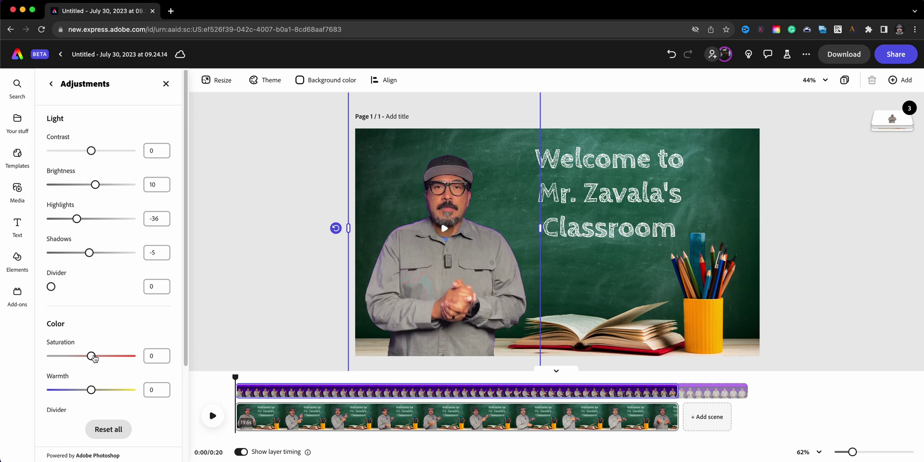
{"action": "left_click_drag", "start_coordinate": [91, 355], "coordinate": [82, 356]}
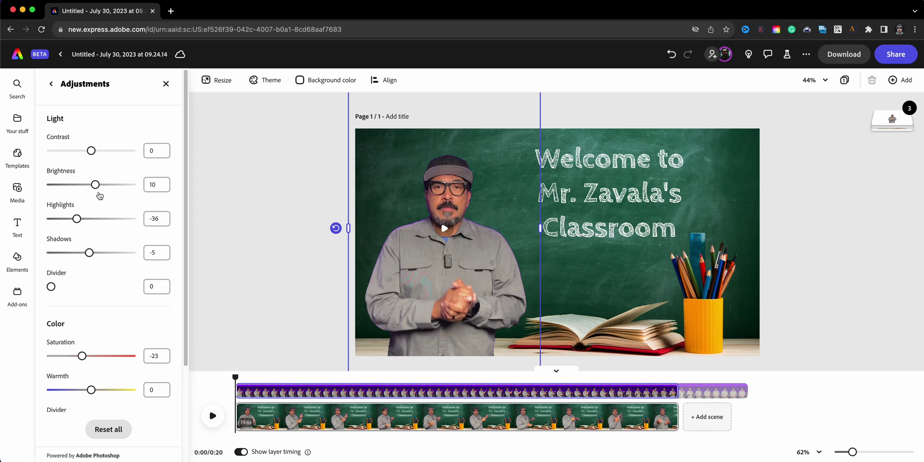
{"action": "left_click_drag", "start_coordinate": [100, 193], "coordinate": [102, 190]}
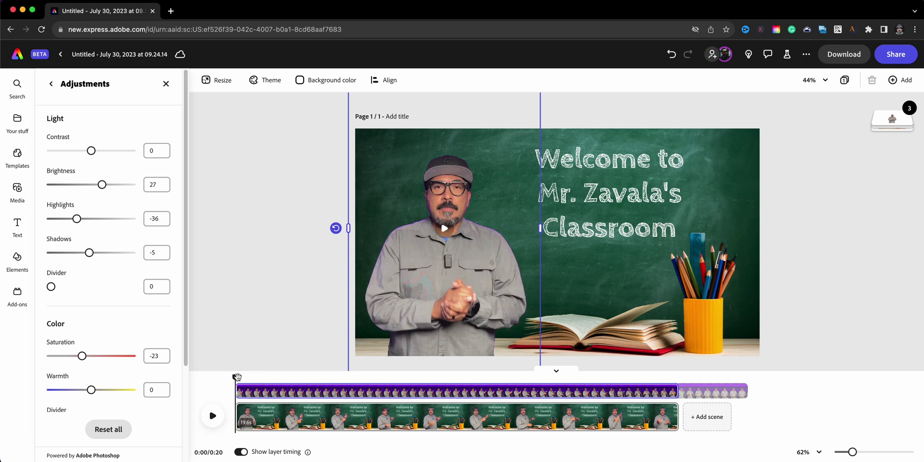
{"action": "left_click_drag", "start_coordinate": [236, 377], "coordinate": [287, 378]}
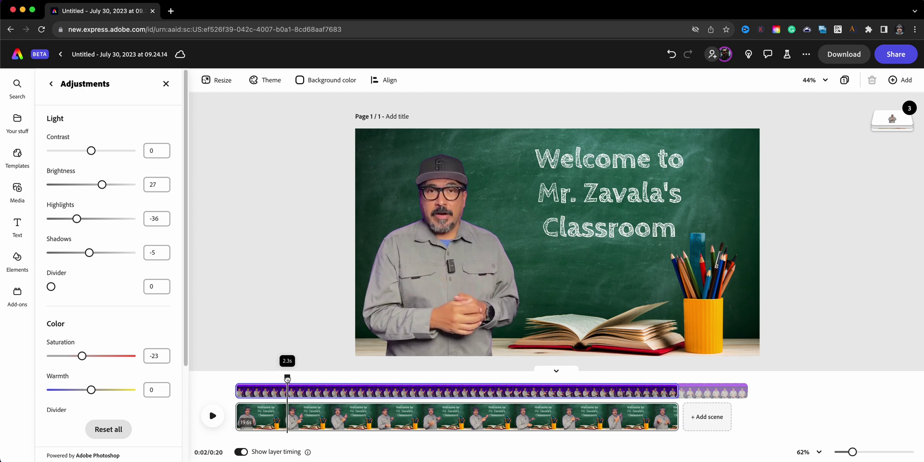
{"action": "left_click_drag", "start_coordinate": [287, 378], "coordinate": [214, 374]}
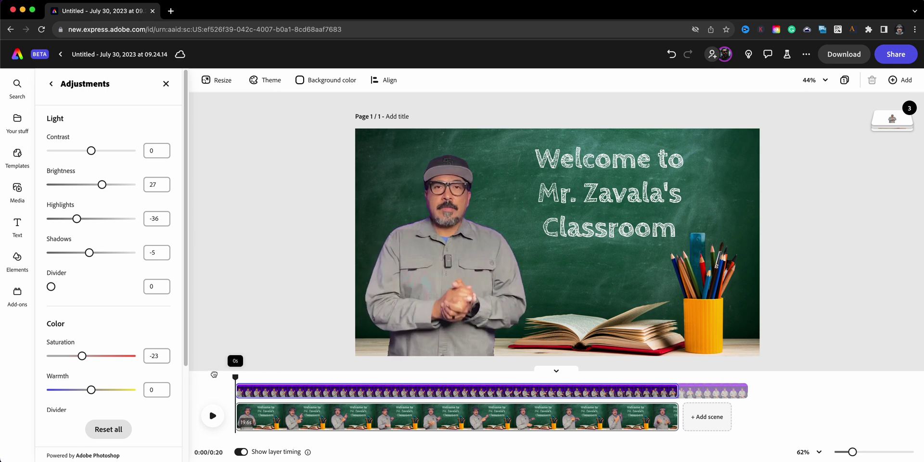
- Back in the Video panel, mute the presenter clip and play the preview
{"action": "left_click", "coordinate": [50, 83]}
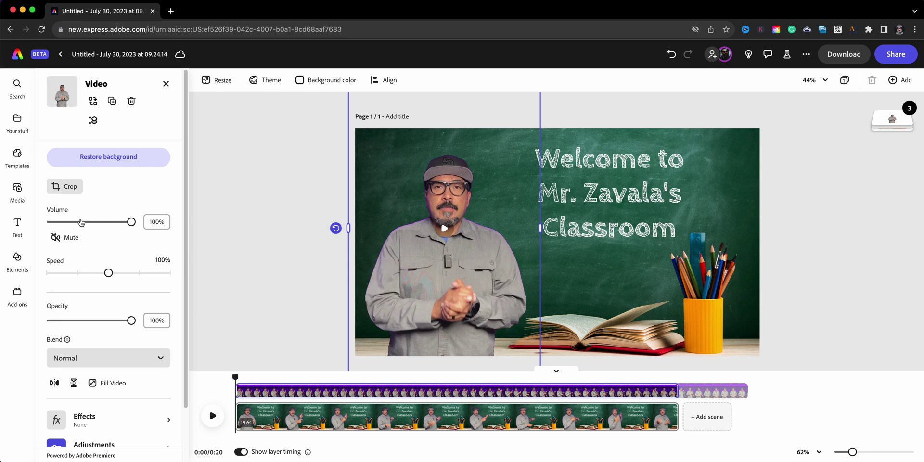
{"action": "left_click", "coordinate": [67, 237]}
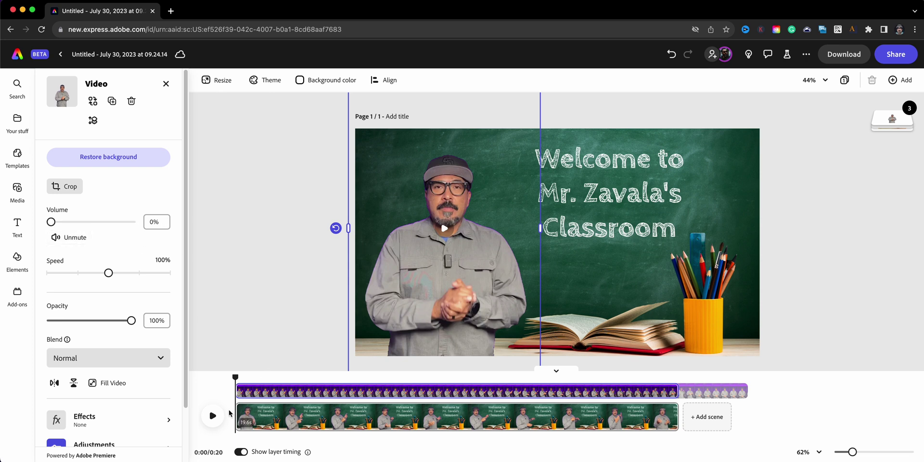
{"action": "left_click", "coordinate": [212, 424]}
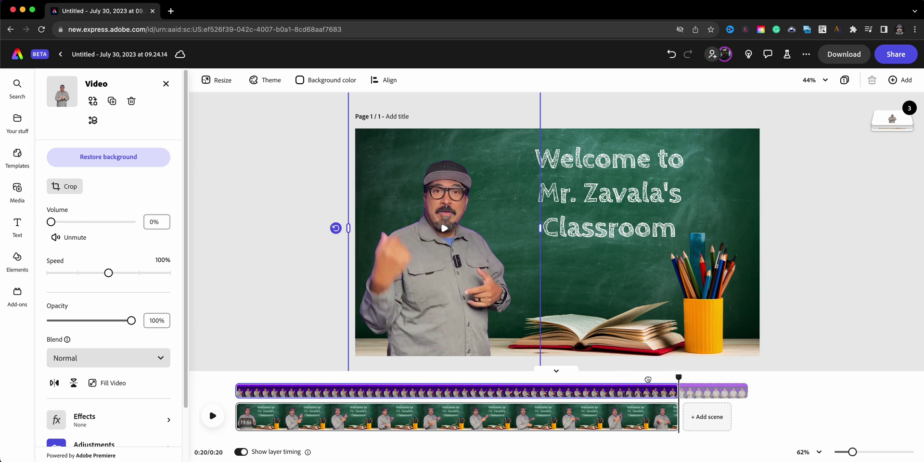
- Rewind the preview to the start and unmute the presenter video at full volume
{"action": "left_click_drag", "start_coordinate": [680, 374], "coordinate": [313, 393]}
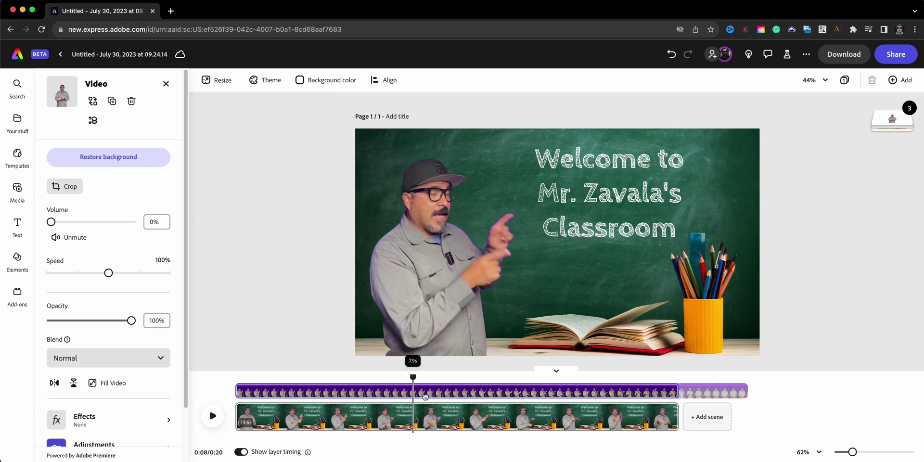
{"action": "left_click_drag", "start_coordinate": [313, 393], "coordinate": [235, 393]}
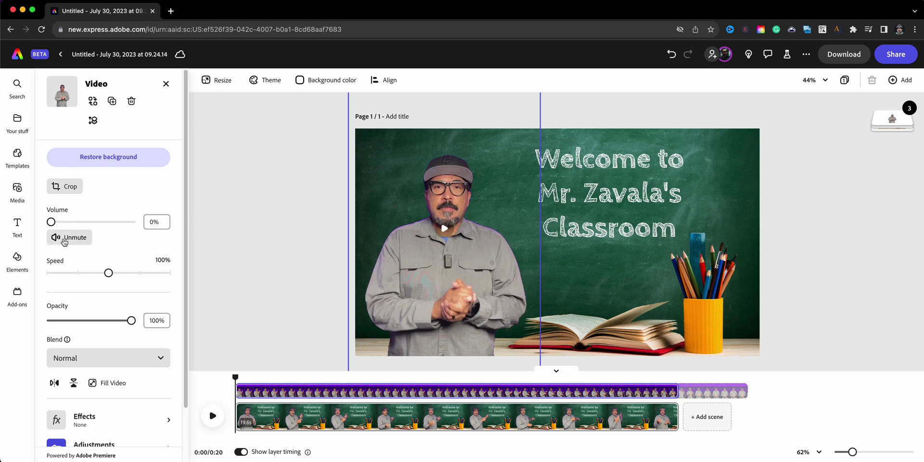
{"action": "left_click", "coordinate": [64, 237]}
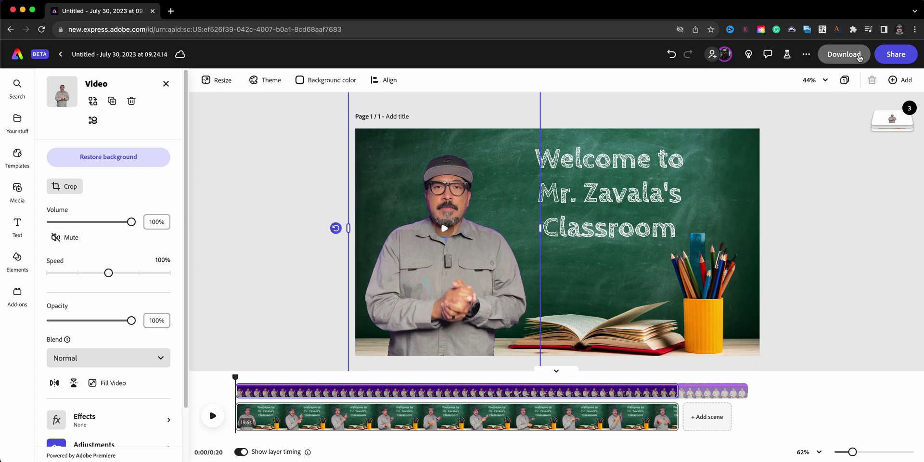
{"action": "left_click", "coordinate": [859, 57]}
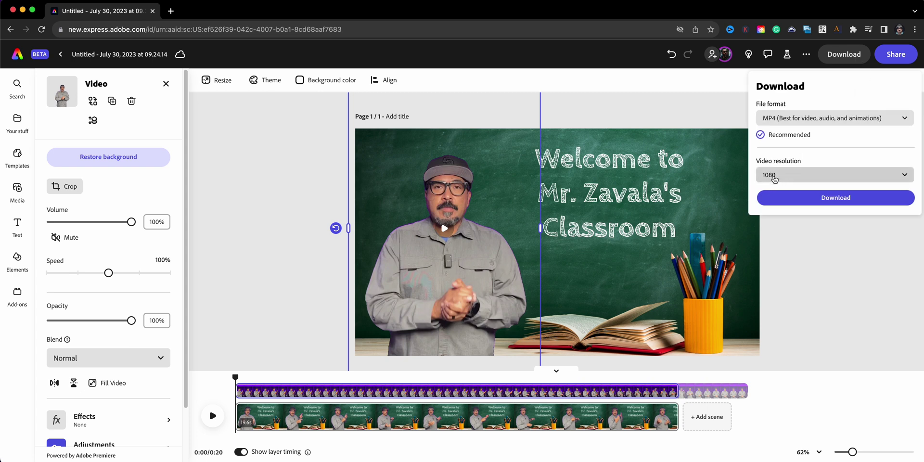
- Download the classroom video as an MP4 at 1080 resolution
{"action": "left_click", "coordinate": [789, 176]}
{"action": "left_click", "coordinate": [814, 264]}
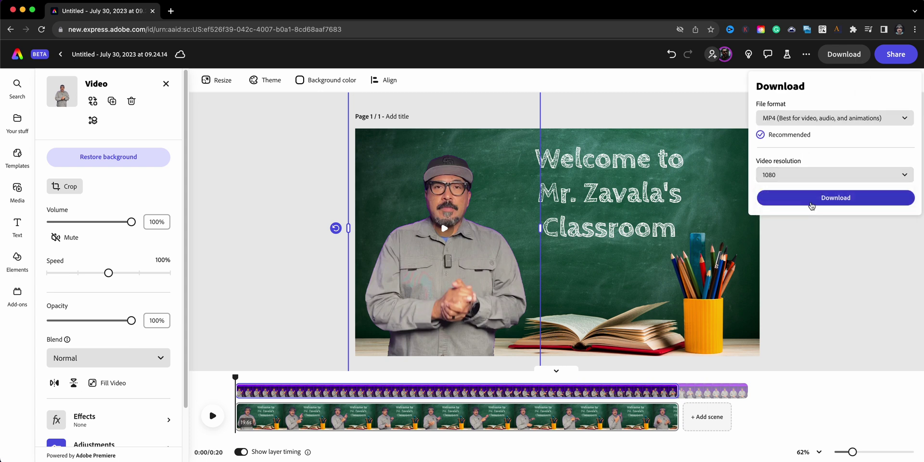
{"action": "left_click", "coordinate": [806, 207]}
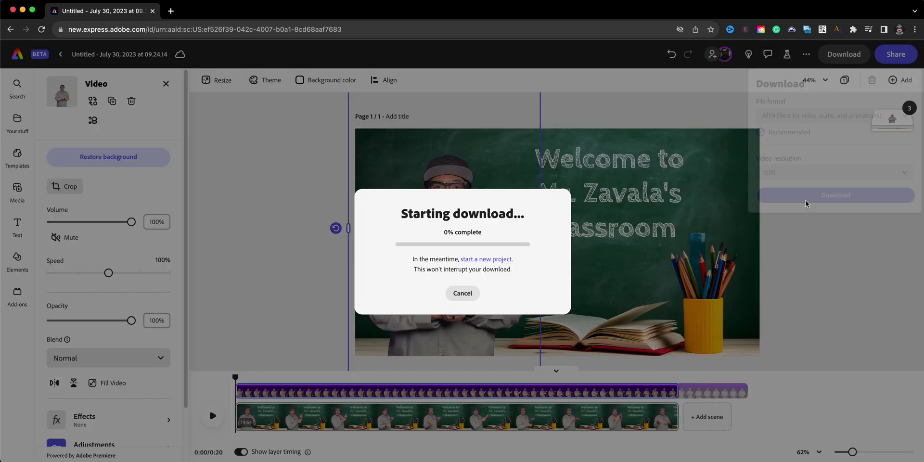